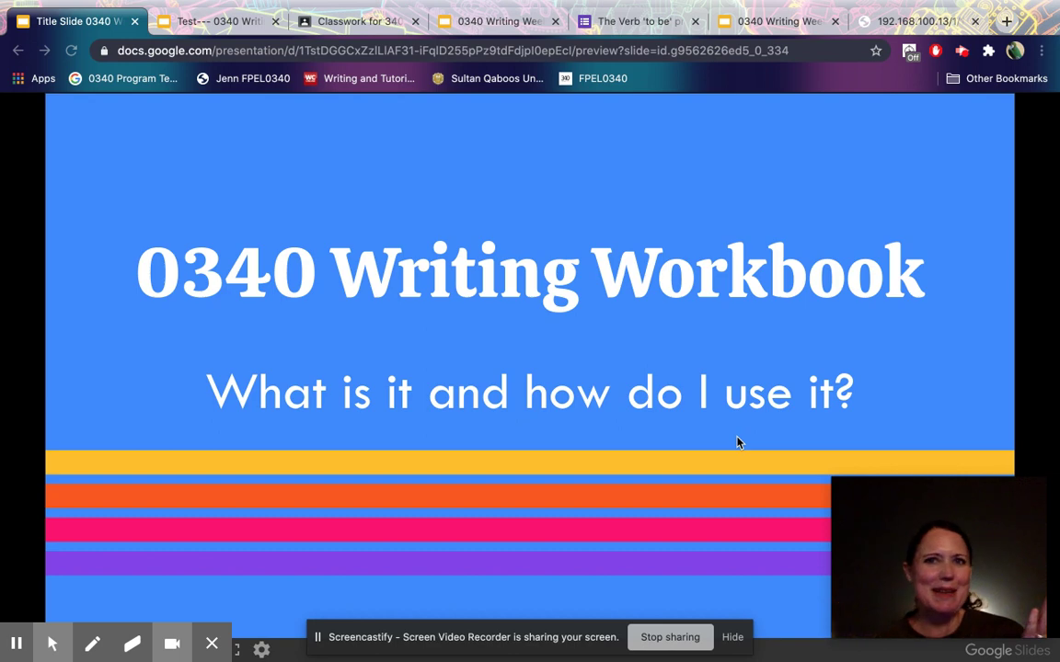
Switch to the Google Classroom window showing the 340 FA2020 Stream page.
key(ctrl+Right)
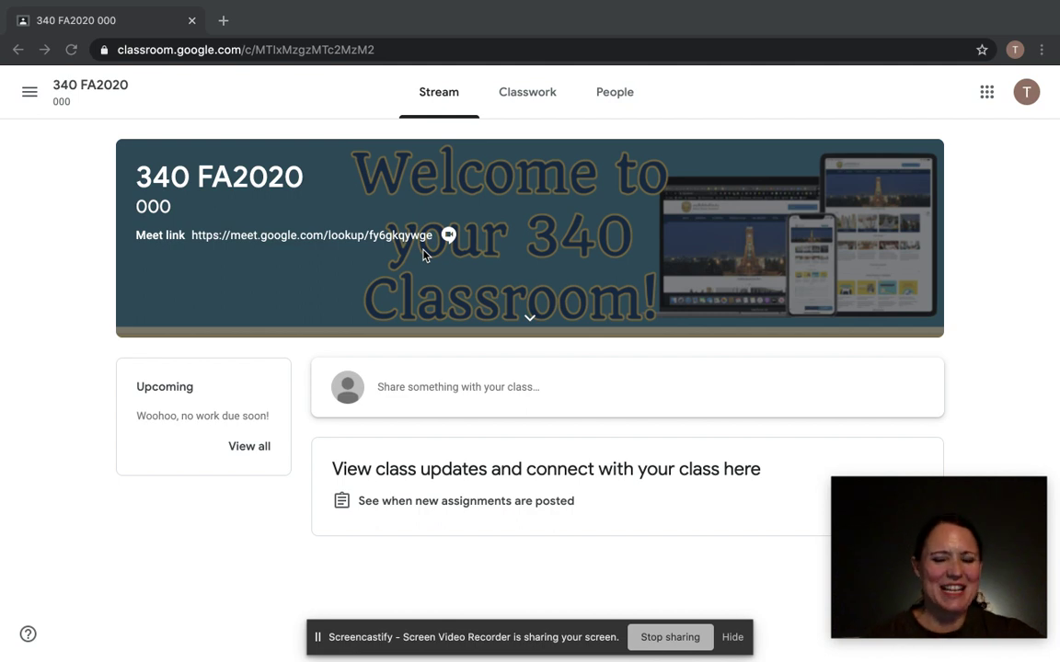
From Classwork, view the Writing Workbook assignment and open its attached Slides copy.
click(528, 94)
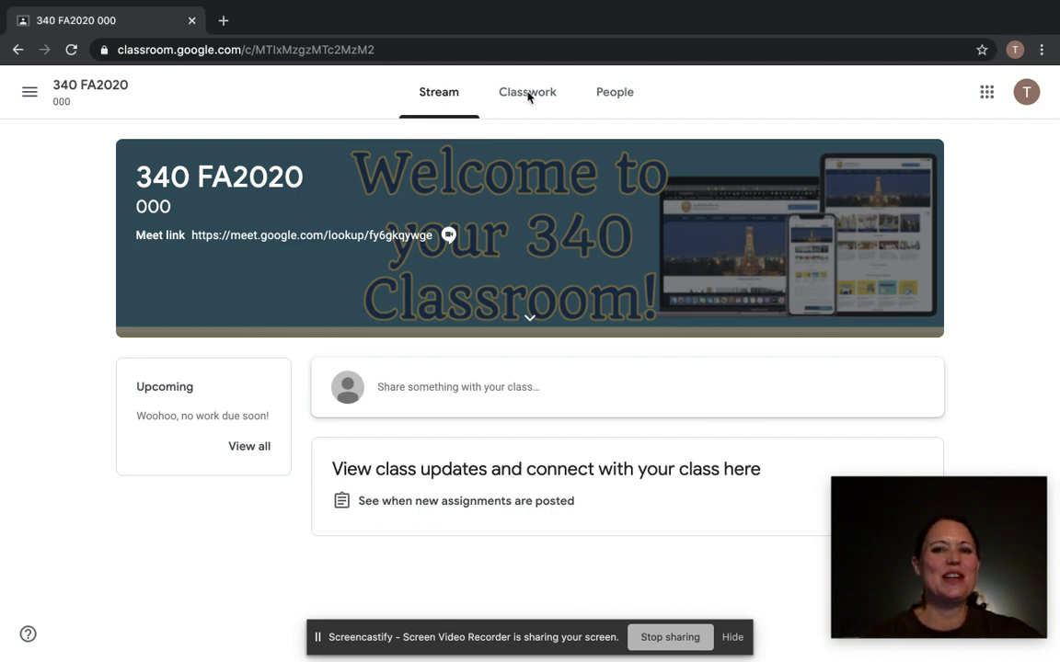
click(528, 95)
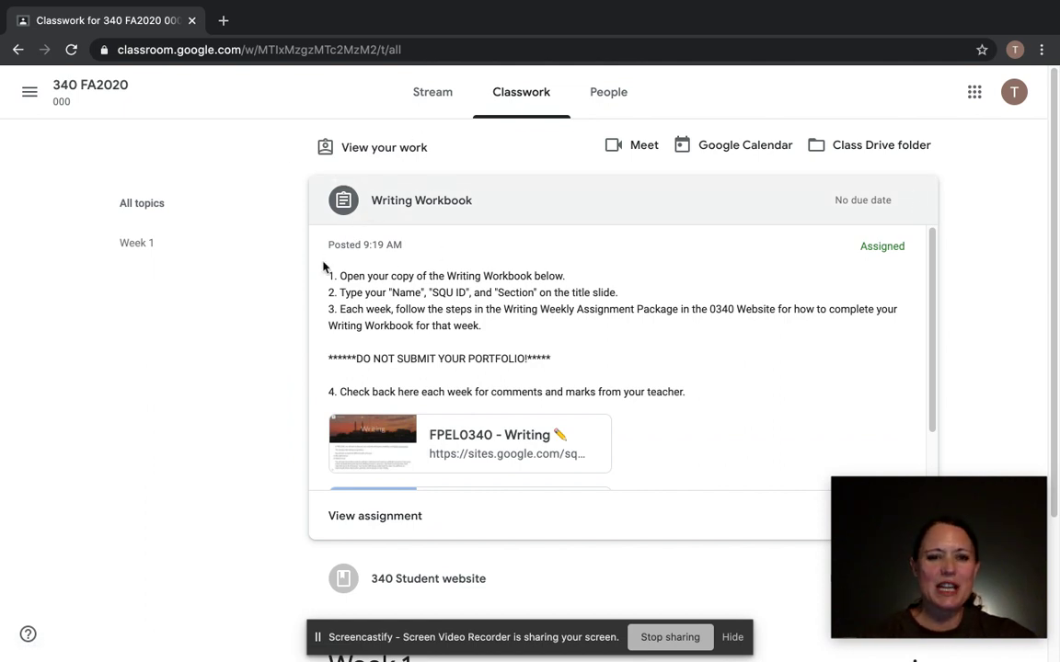
click(346, 515)
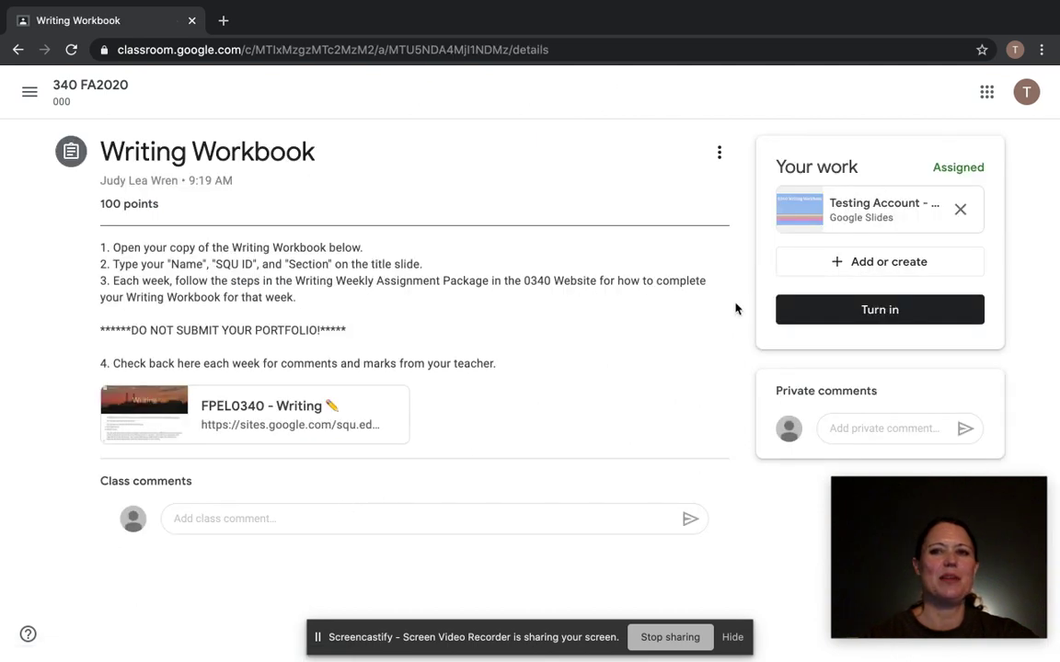
click(809, 216)
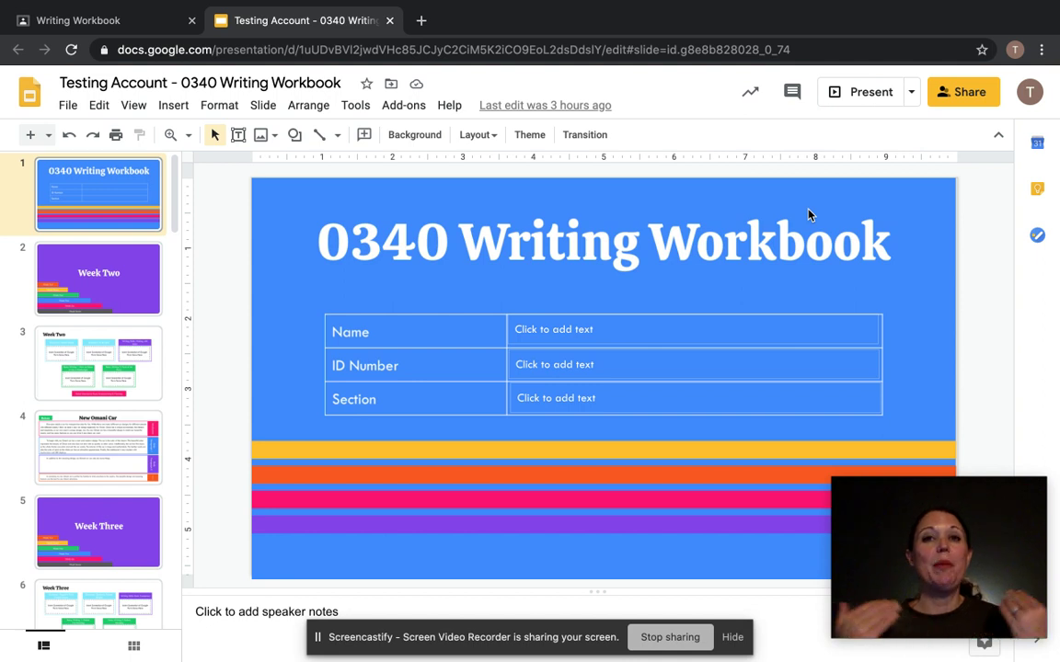
Bring up the Test--- 0340 Writing Workbook copy at its title slide.
click(54, 15)
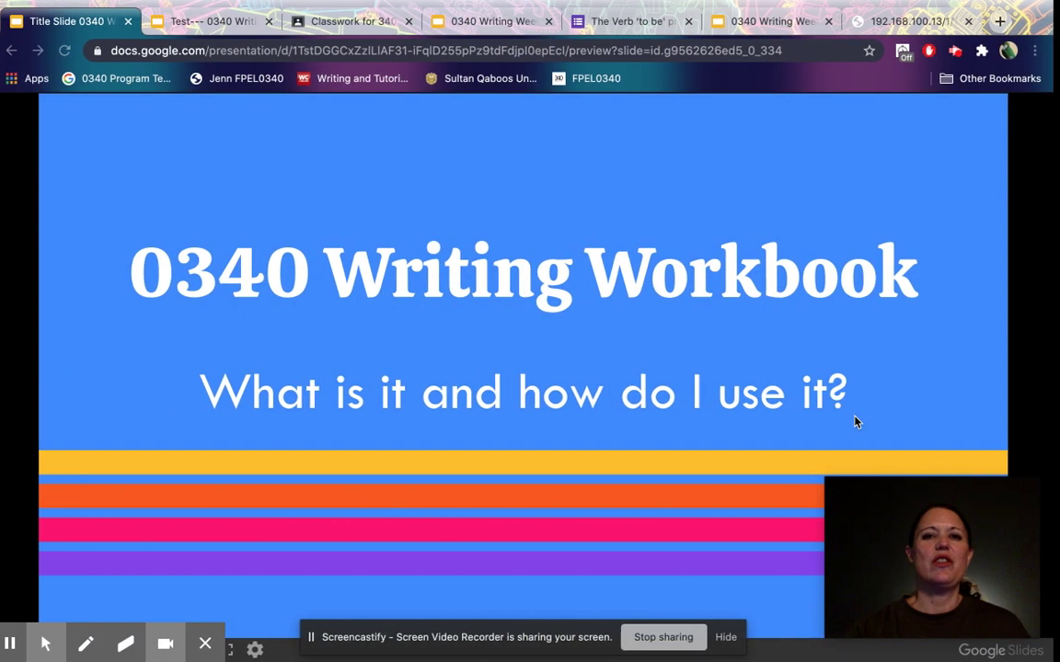
click(202, 23)
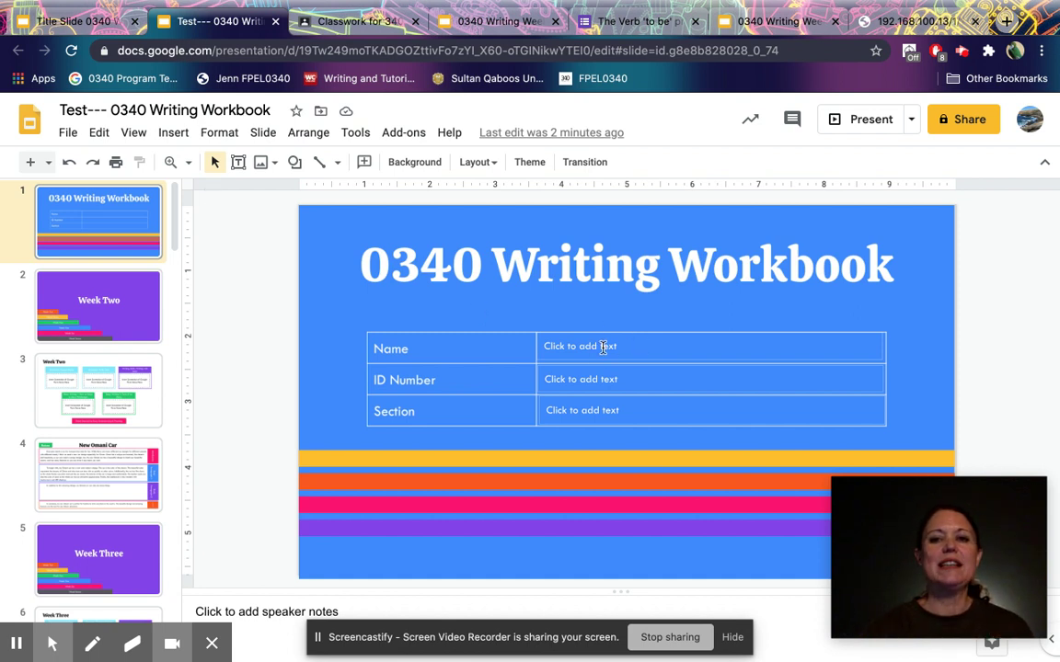
Enter the student's name in the title slide's Name cell.
click(100, 359)
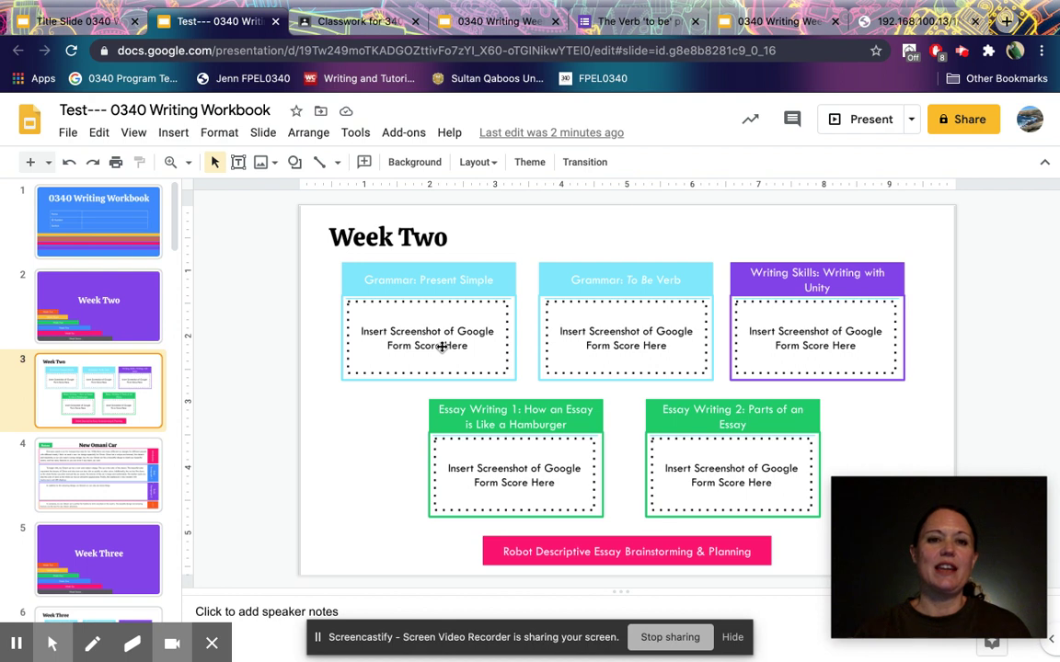
click(66, 193)
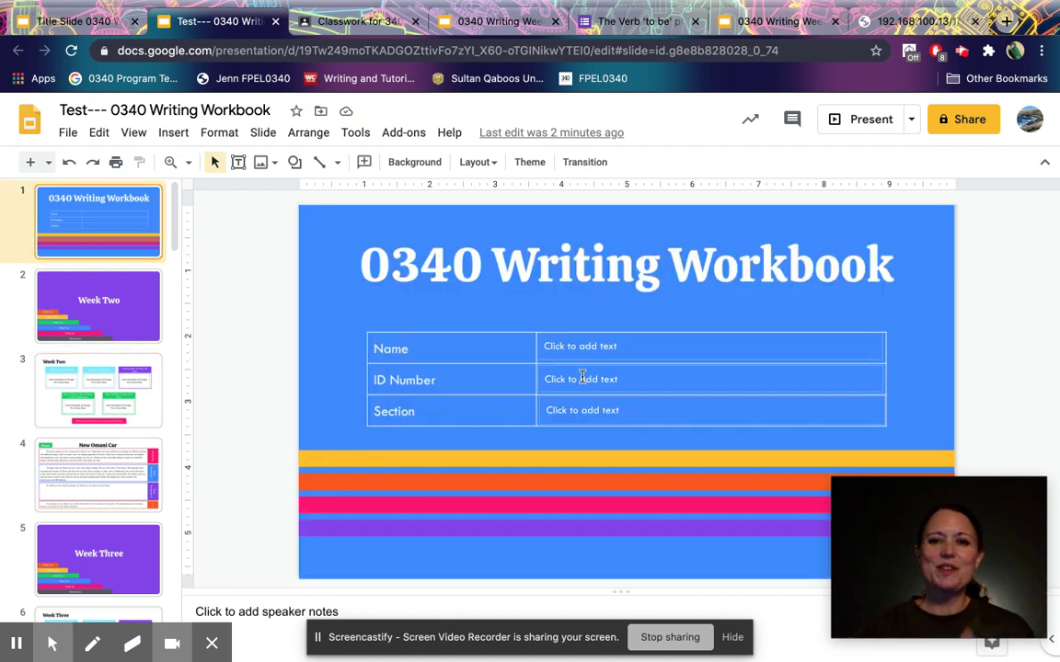
click(585, 354)
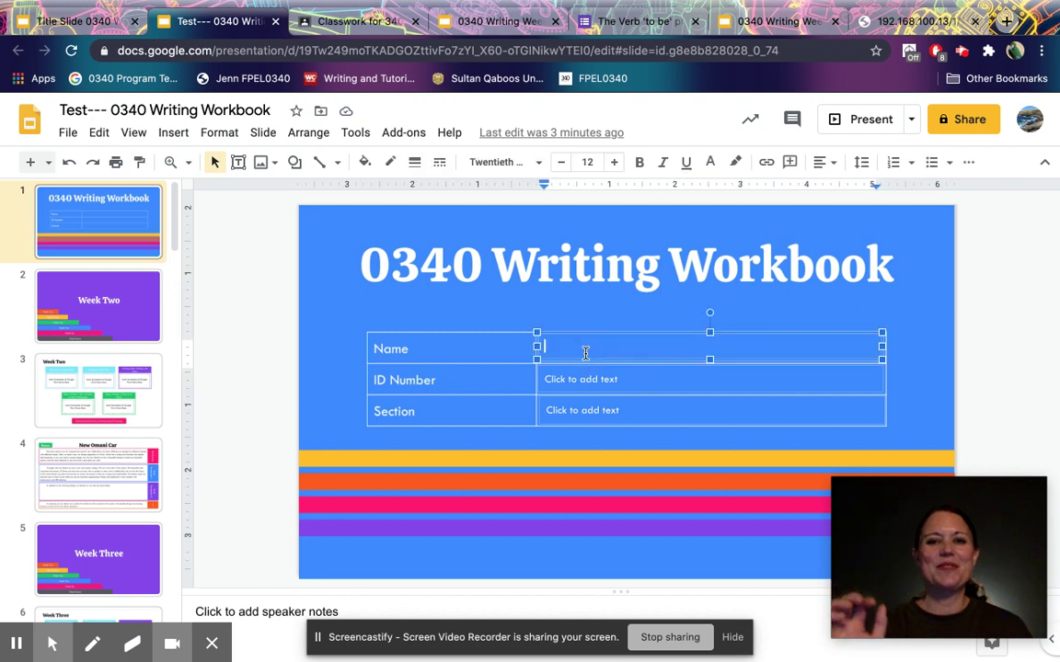
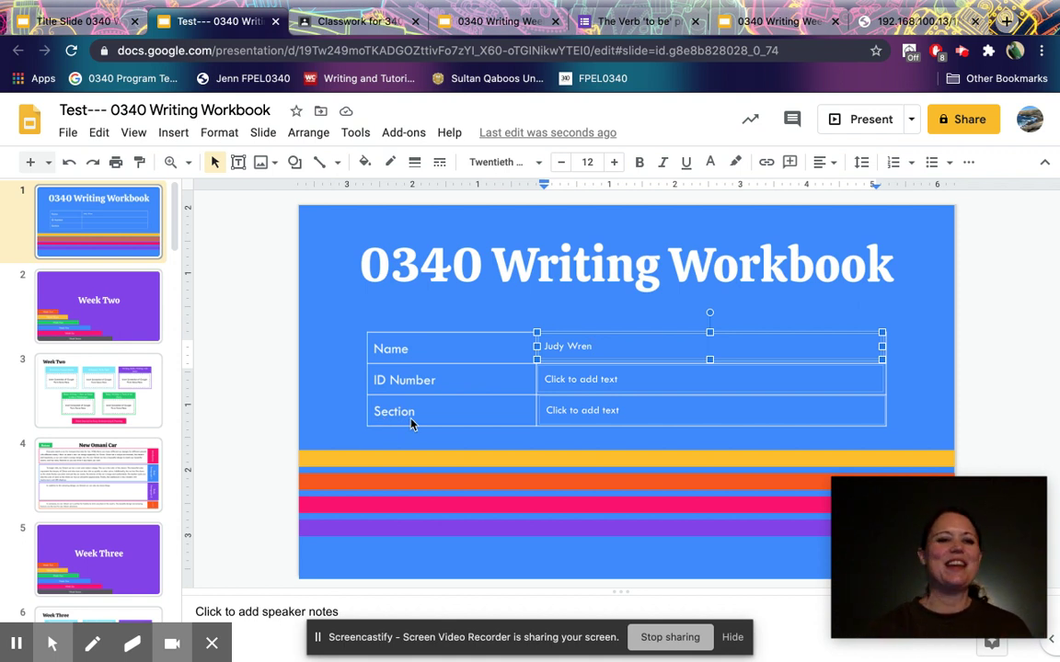
Show the Week Two slide (slide 3) from the filmstrip.
scroll(112, 379, down, 12)
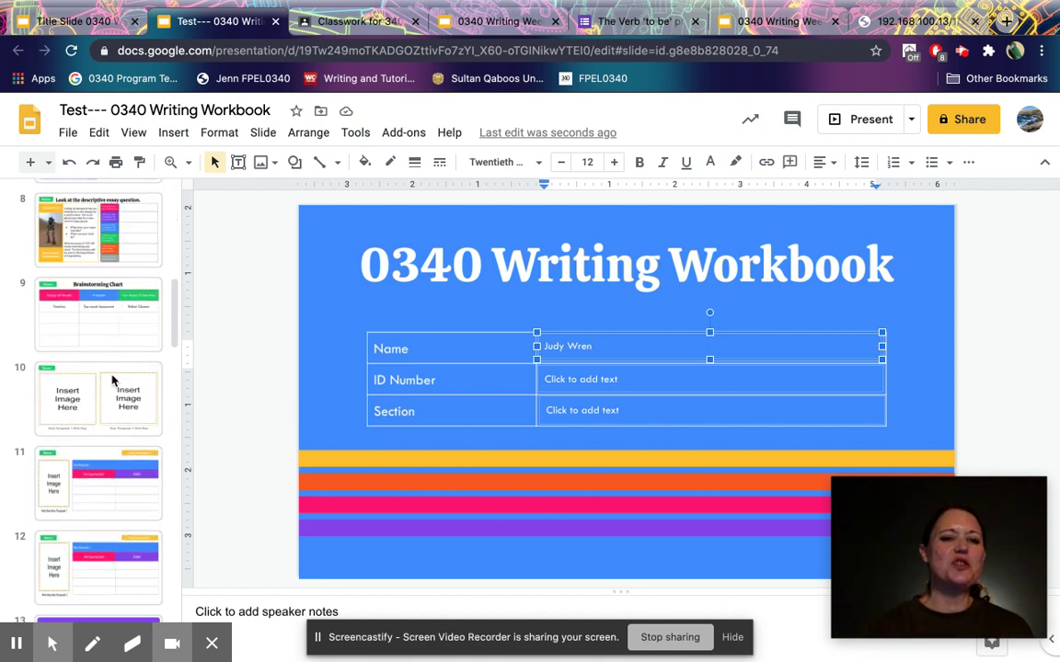
scroll(113, 379, down, 10)
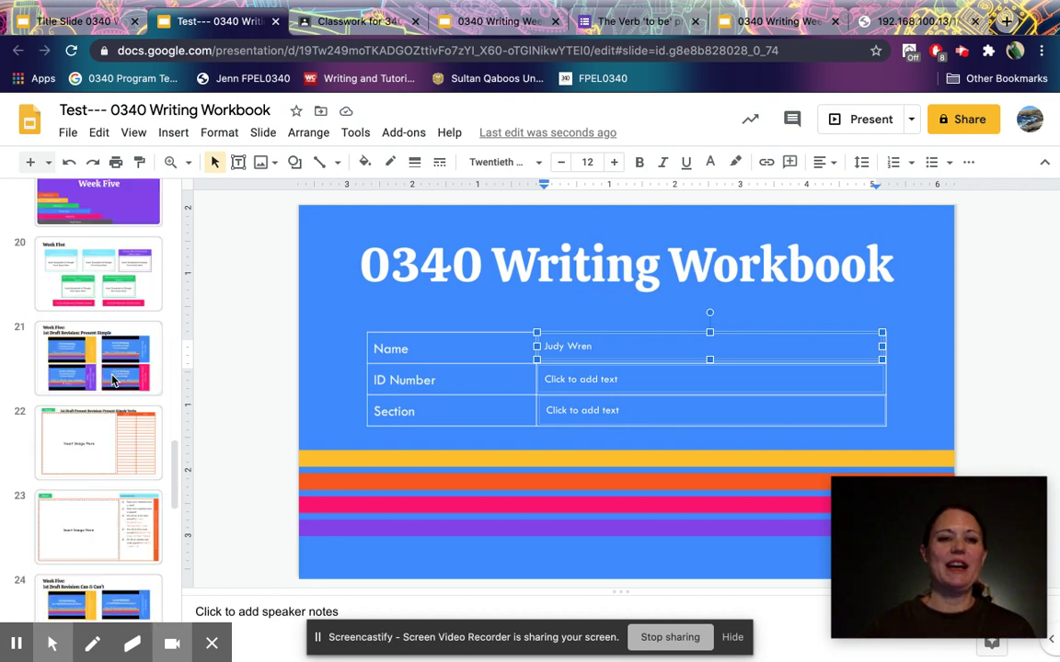
scroll(112, 379, down, 3)
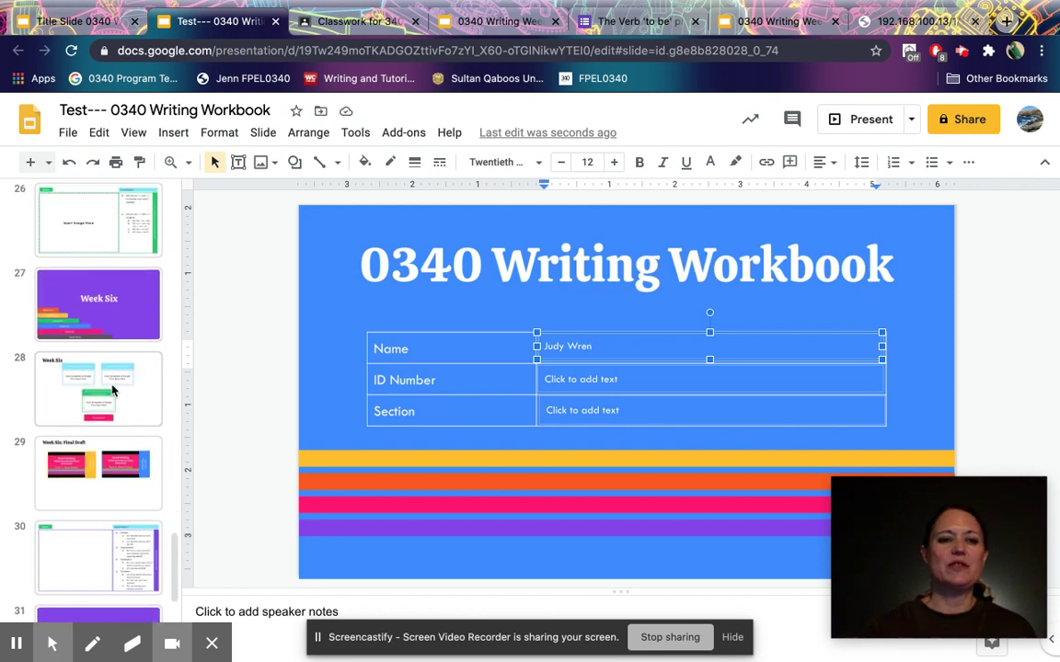
scroll(112, 387, up, 20)
scroll(113, 391, up, 3)
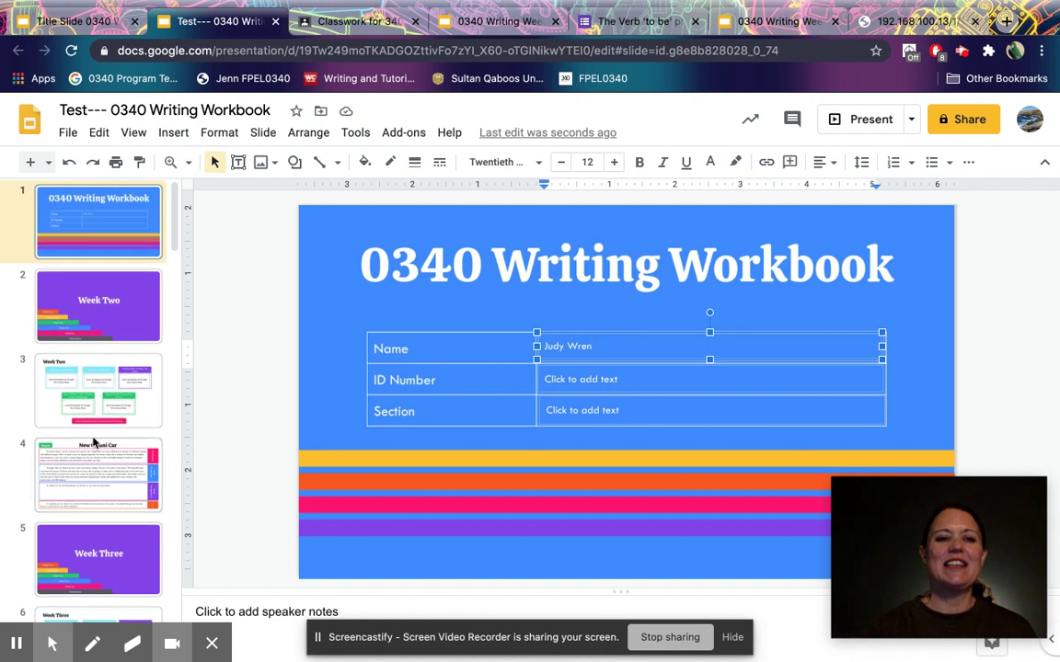
click(126, 381)
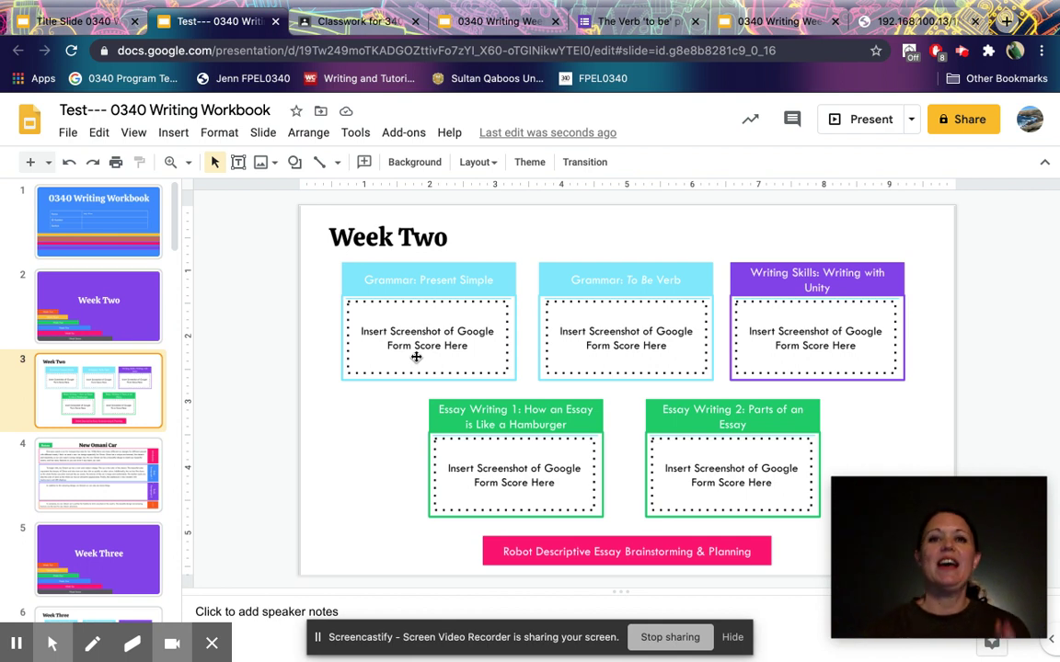
Start the Week 2 lesson deck and launch The Present Simple grammar lesson form.
click(492, 22)
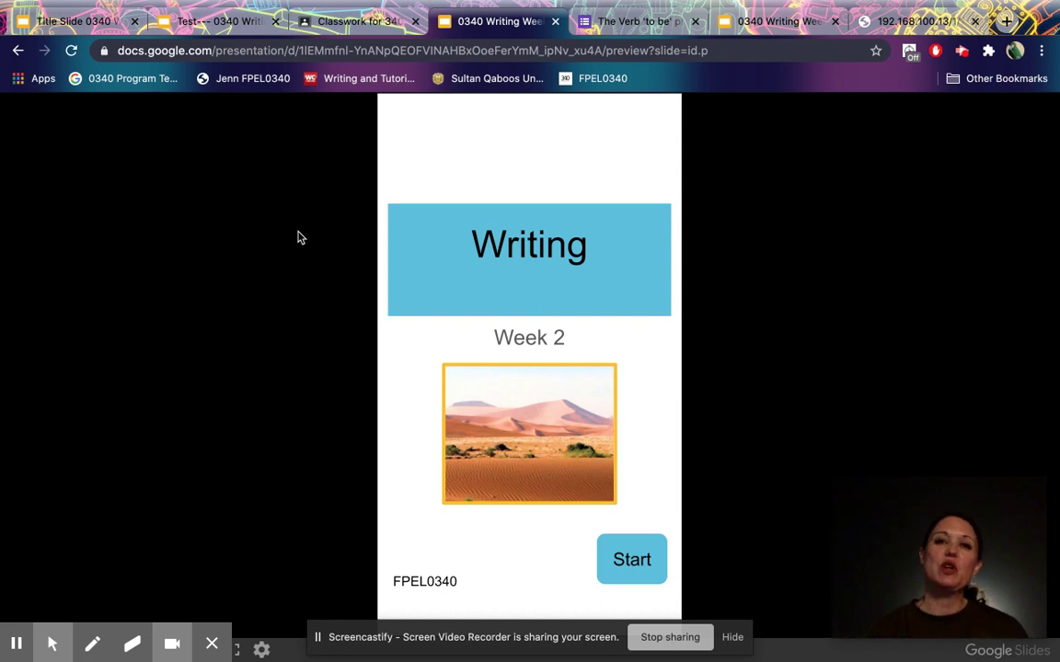
click(292, 22)
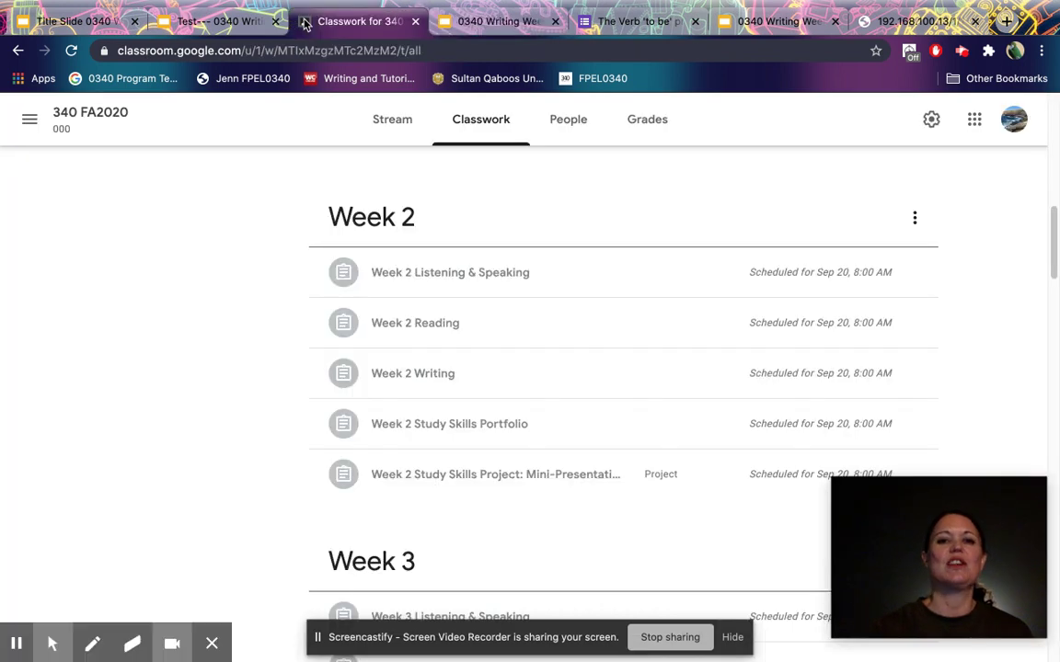
click(477, 24)
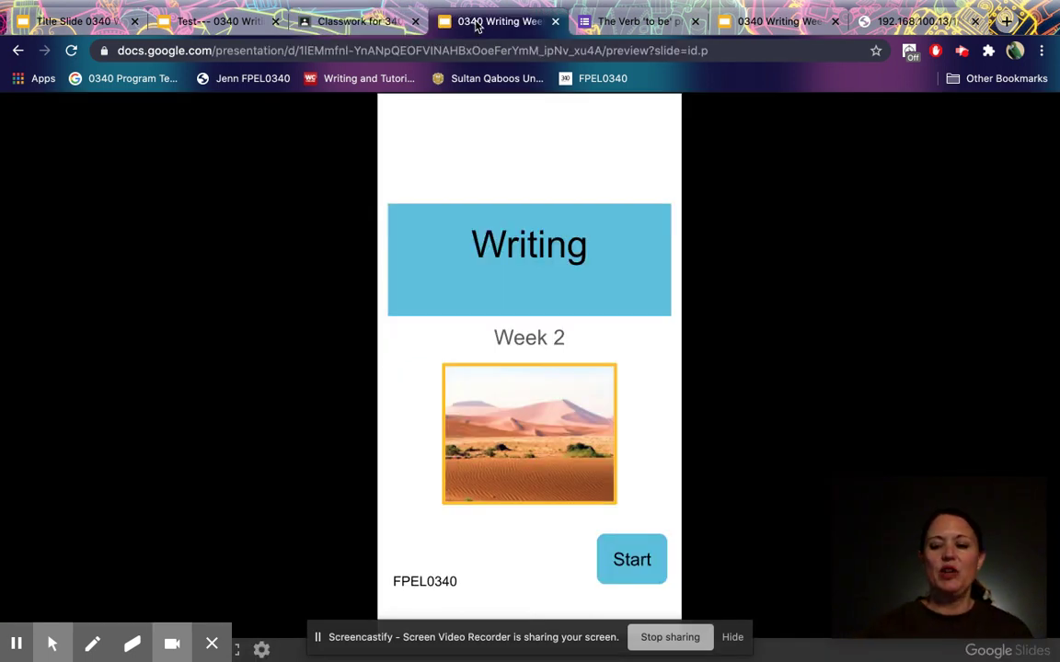
click(386, 102)
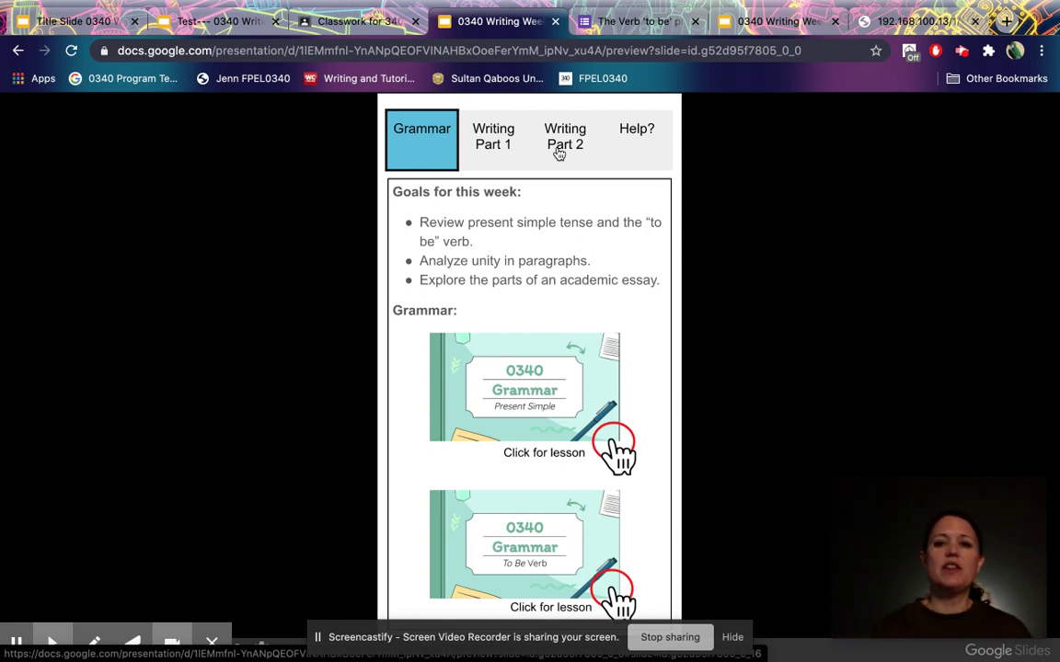
click(531, 390)
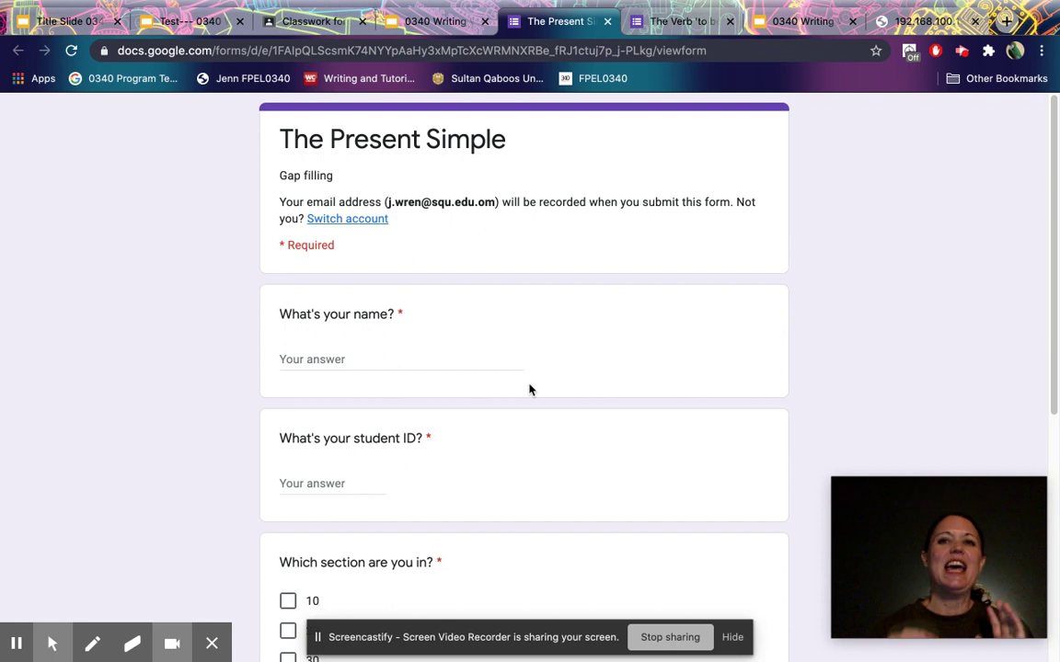
Screenshot the scored The Verb 'to be' quiz's title and 10/10 score area.
click(661, 23)
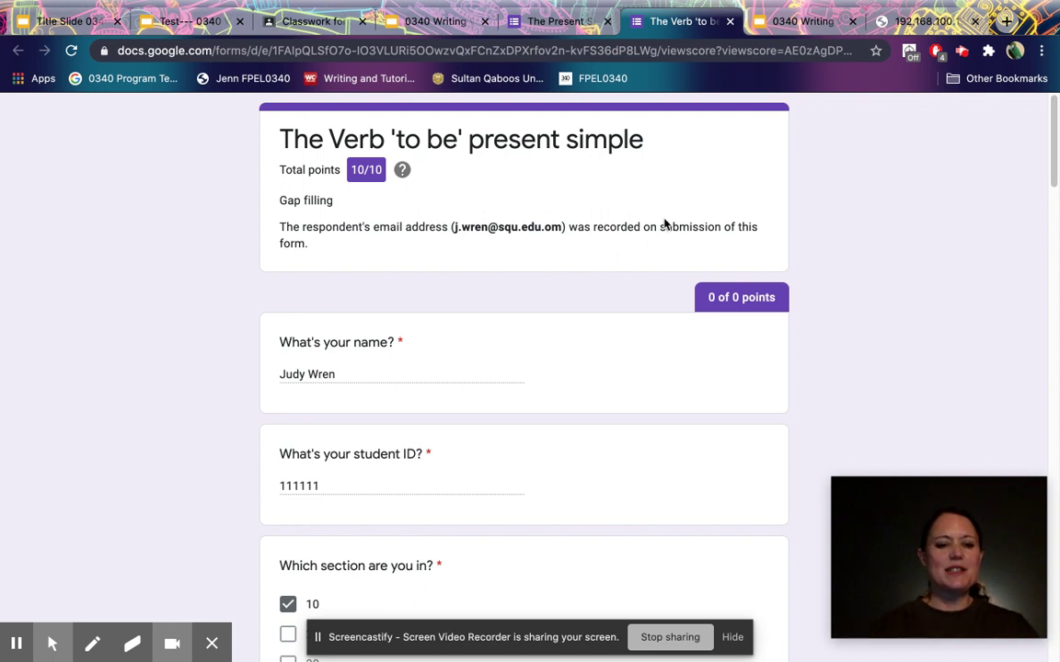
key(super+shift+4)
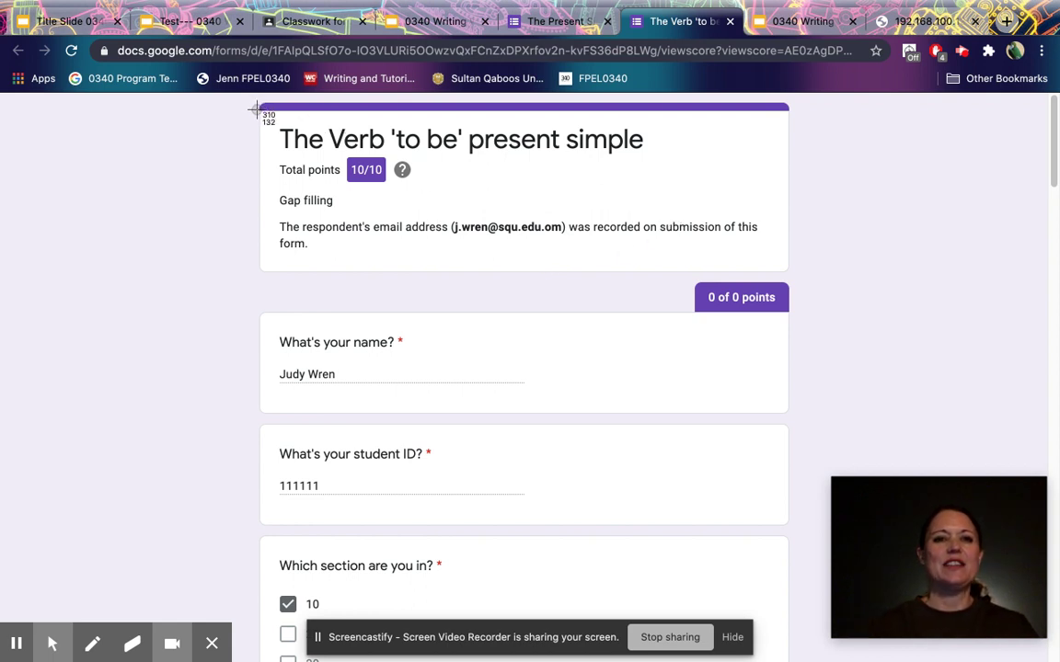
drag(256, 110, 703, 276)
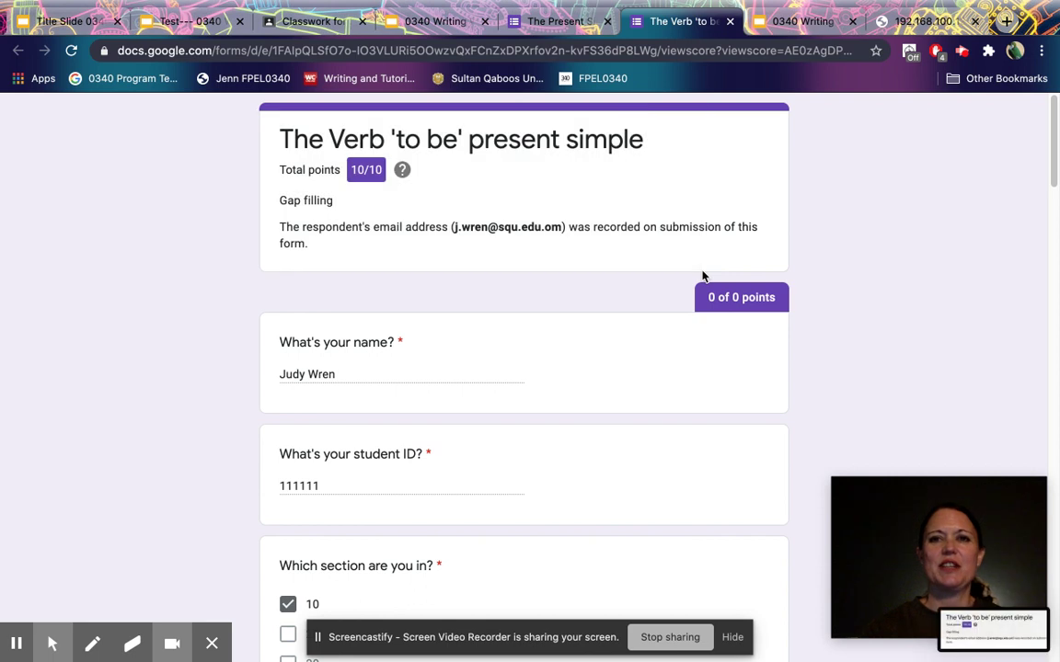
click(182, 21)
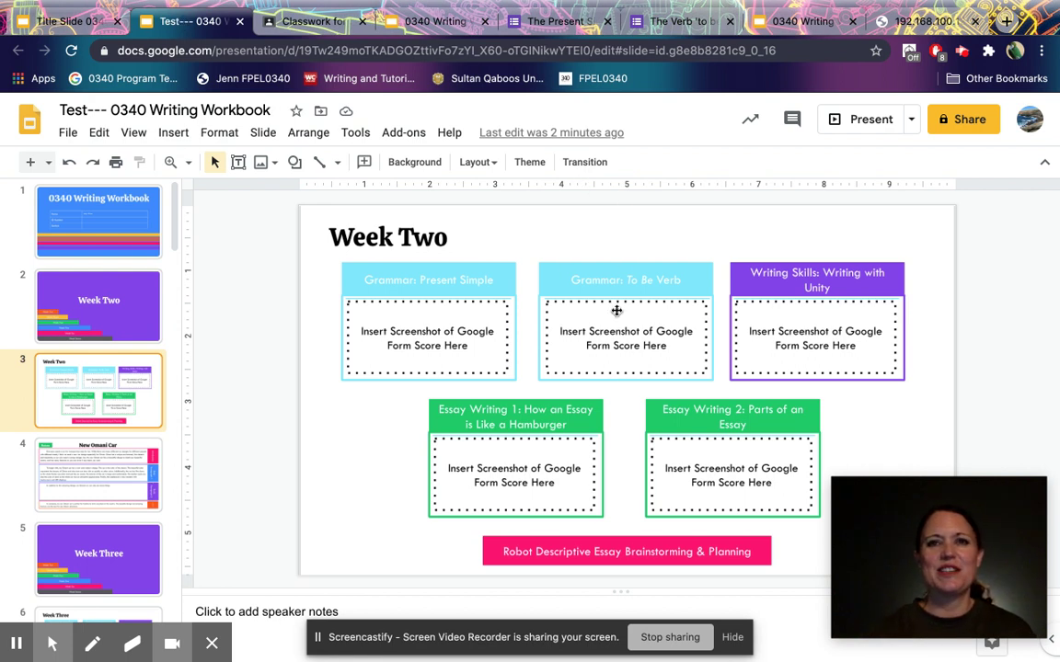
Replace the Grammar: To Be Verb placeholder with the newest uploaded score screenshot.
right_click(616, 311)
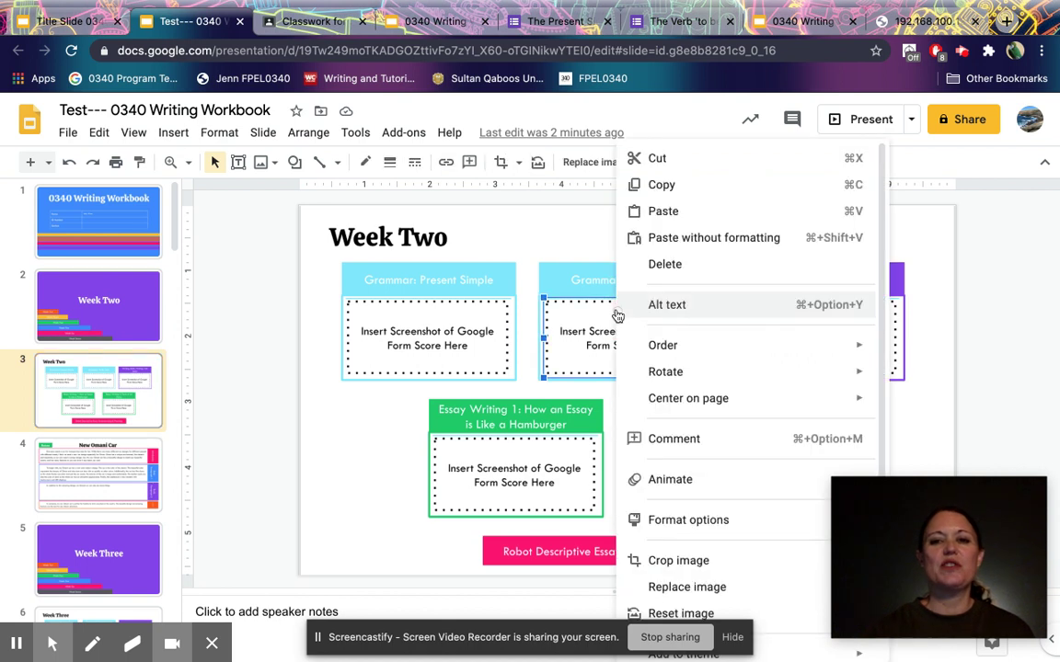
mouse_move(704, 591)
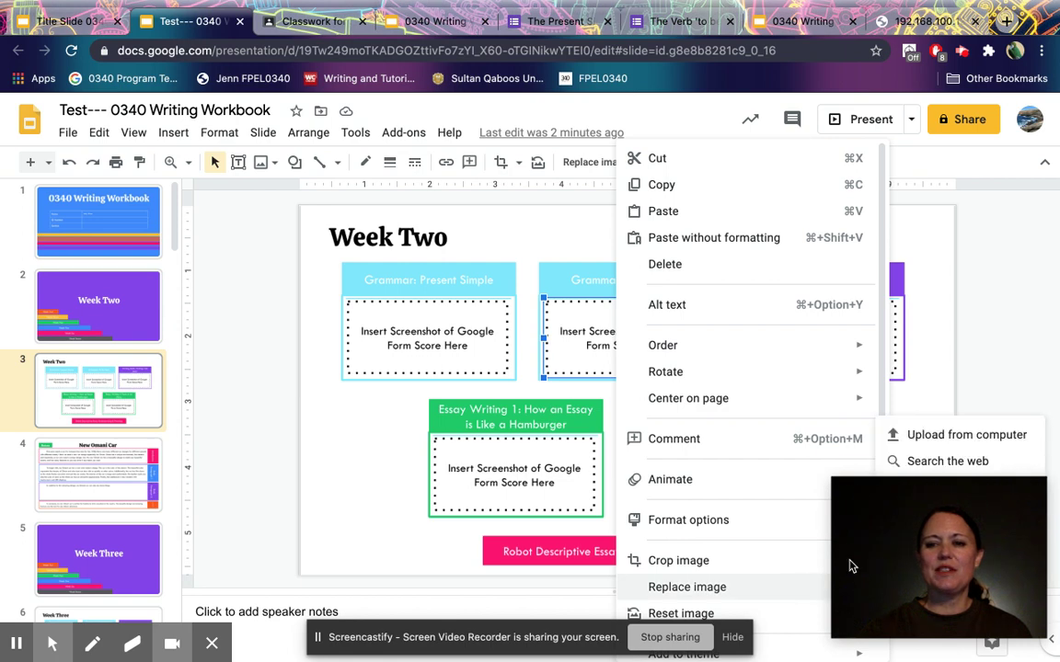
click(927, 440)
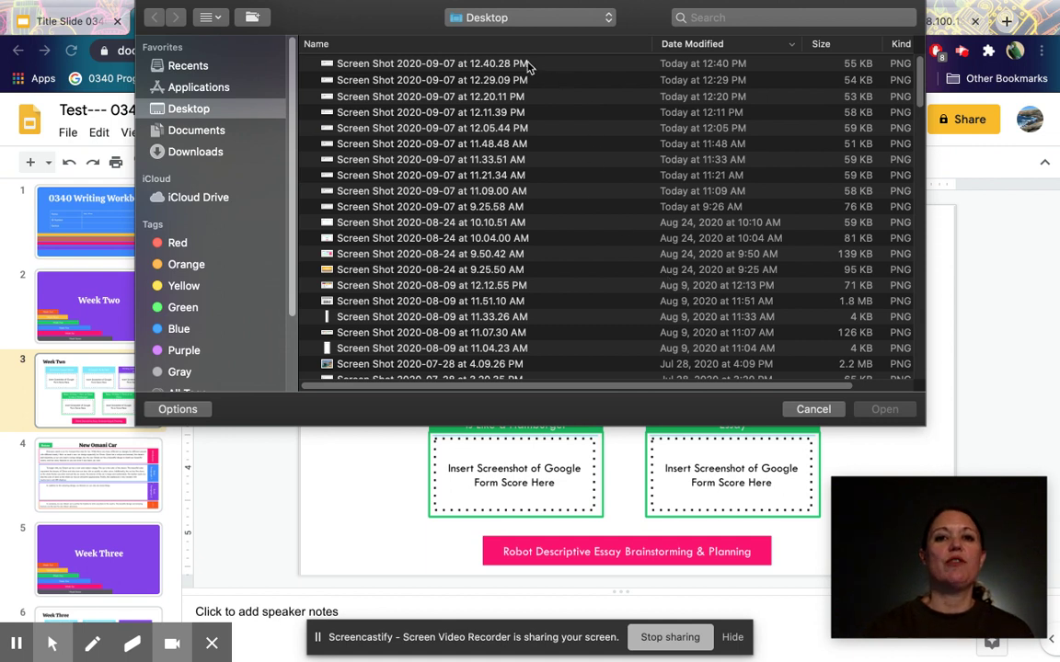
double_click(478, 64)
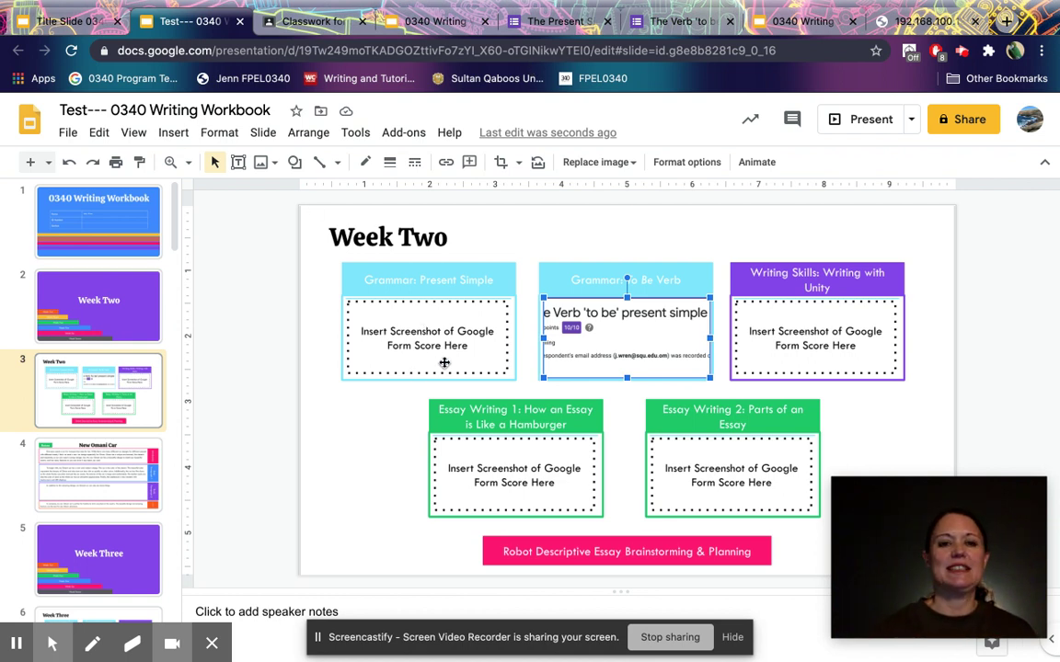
click(432, 20)
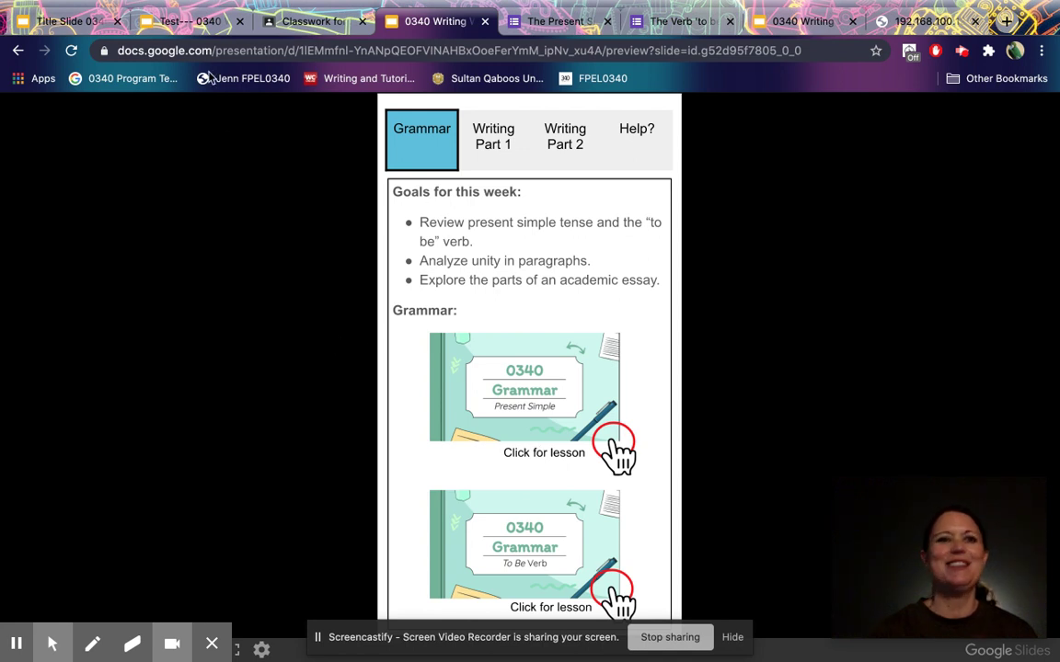
Show the Writing Part 2 section of the 0340 Writing lesson preview.
click(184, 20)
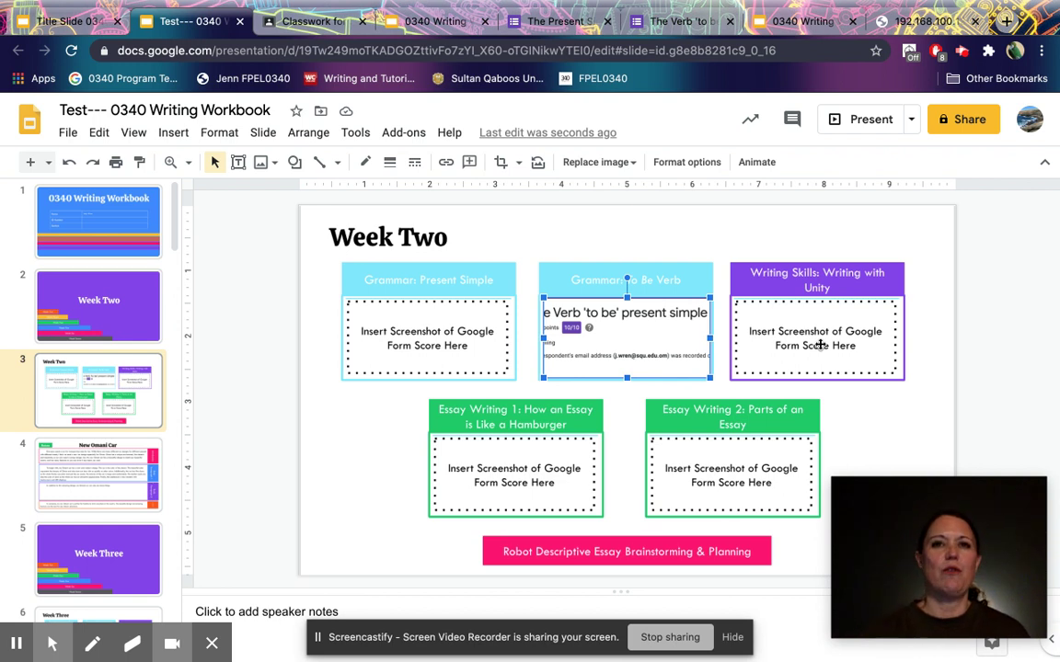
click(375, 18)
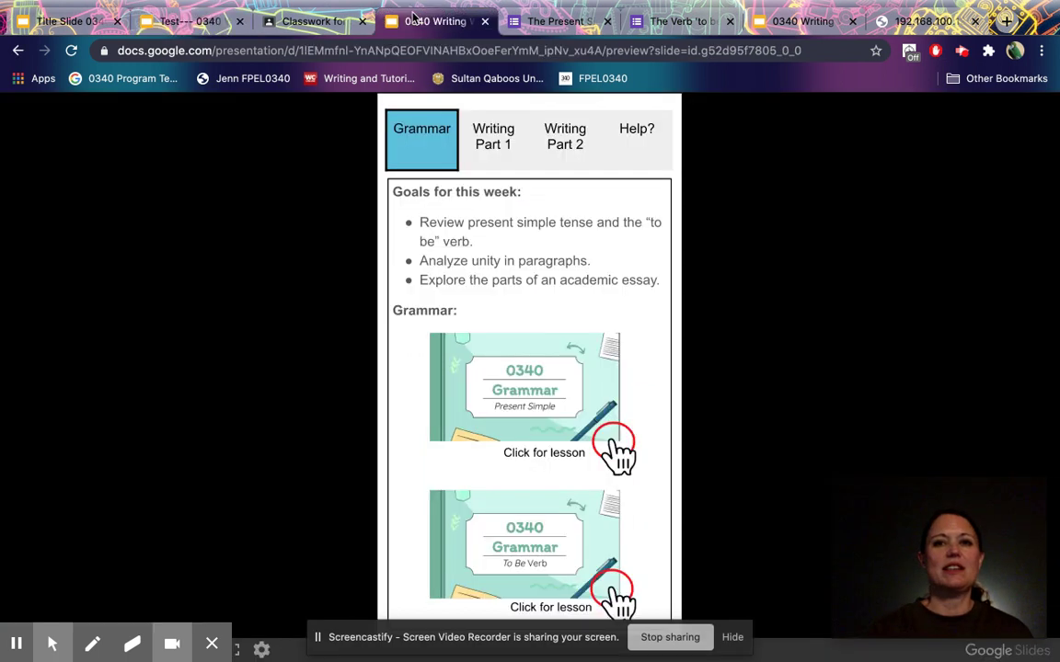
click(573, 155)
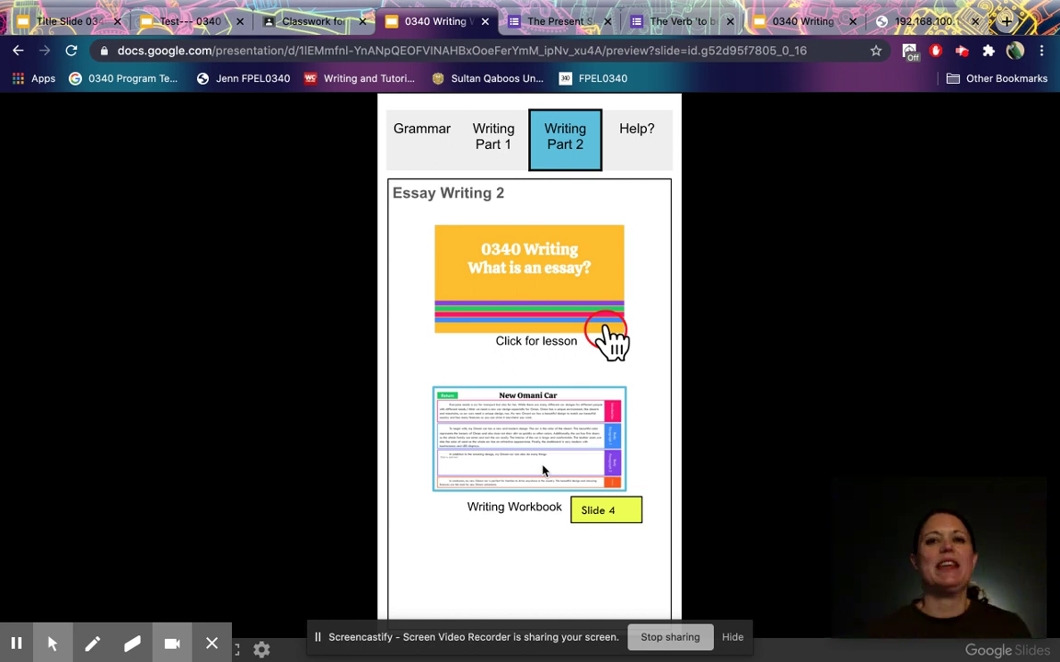
click(191, 26)
Open workbook slide 4 'New Omani Car', then view next week's Writing Part 2 preview slide.
click(84, 490)
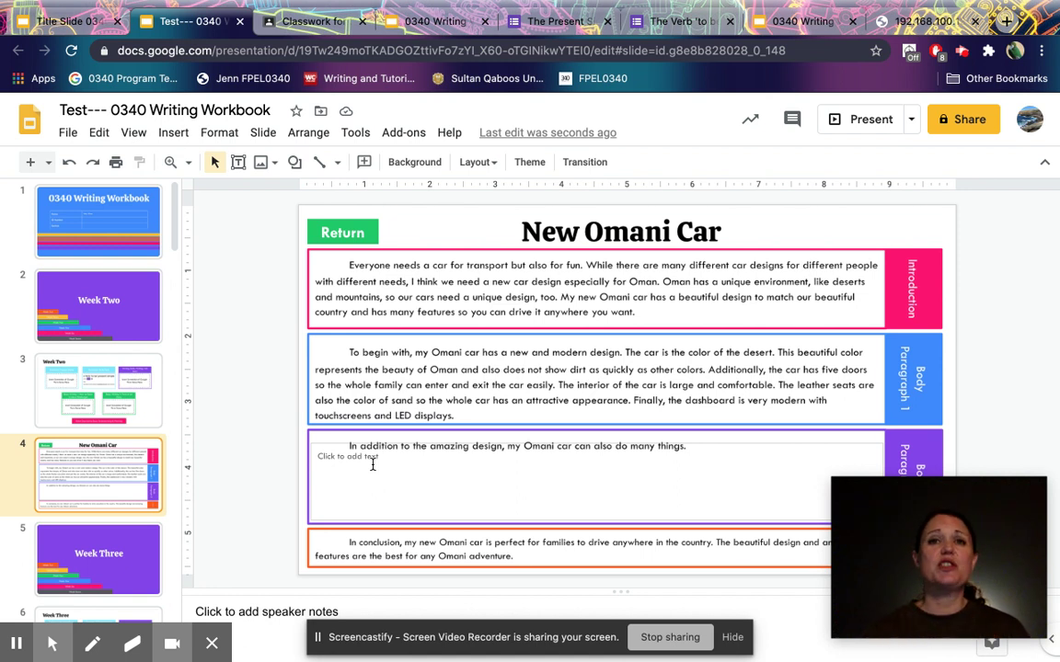
click(394, 29)
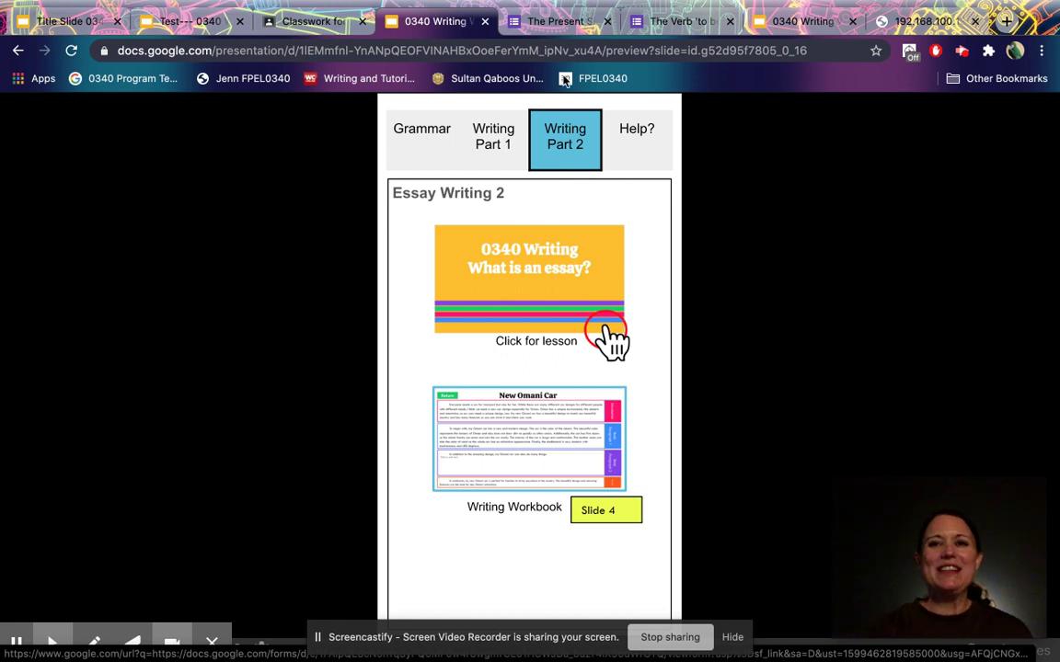
click(799, 23)
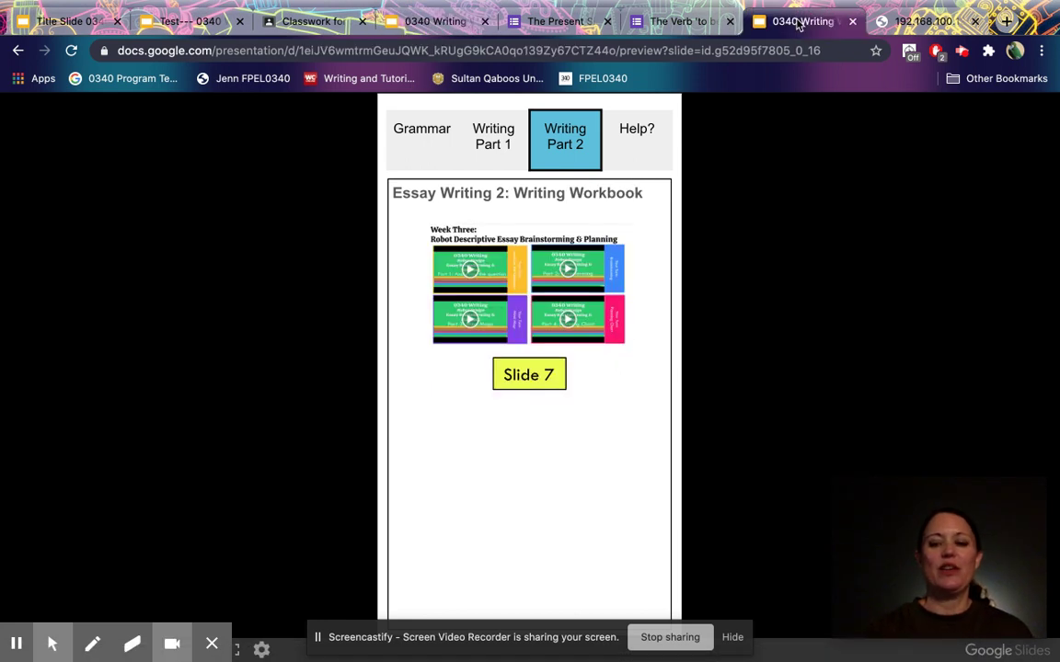
key(Left)
key(Left)
key(Left)
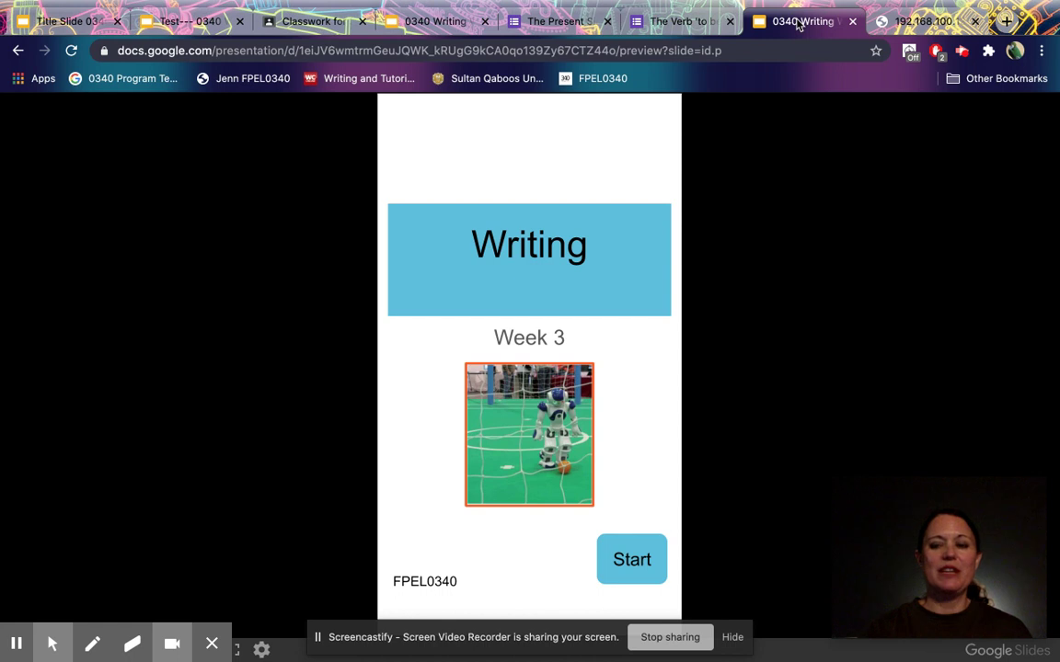
key(Right)
key(Right)
key(Right)
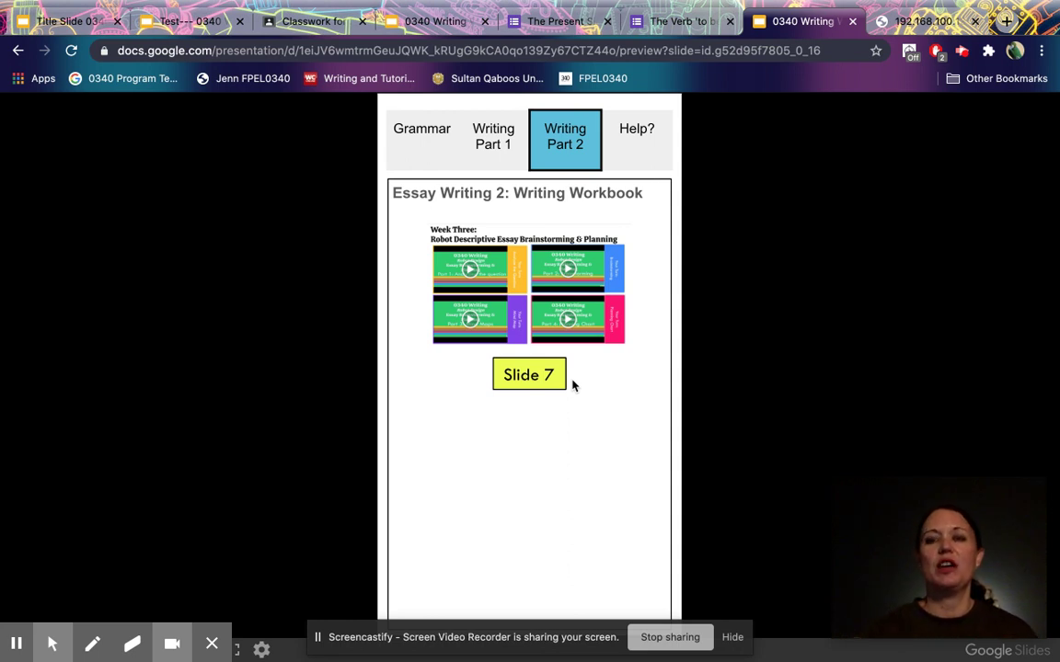
Open workbook slide 7, the Week Three Robot Descriptive Essay brainstorming slide.
click(186, 20)
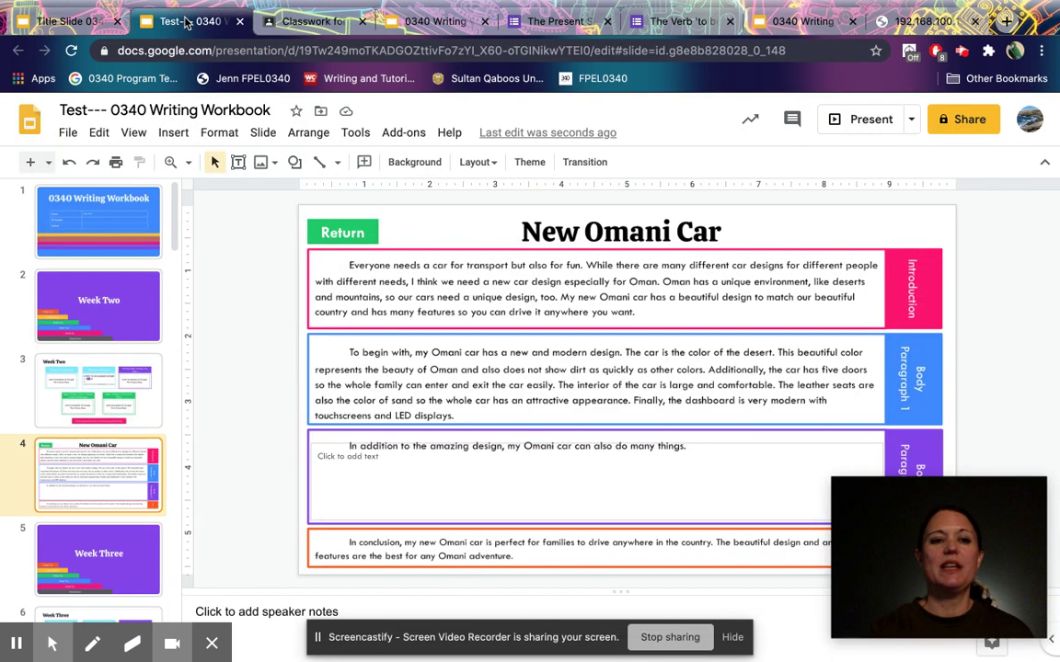
scroll(112, 332, down, 6)
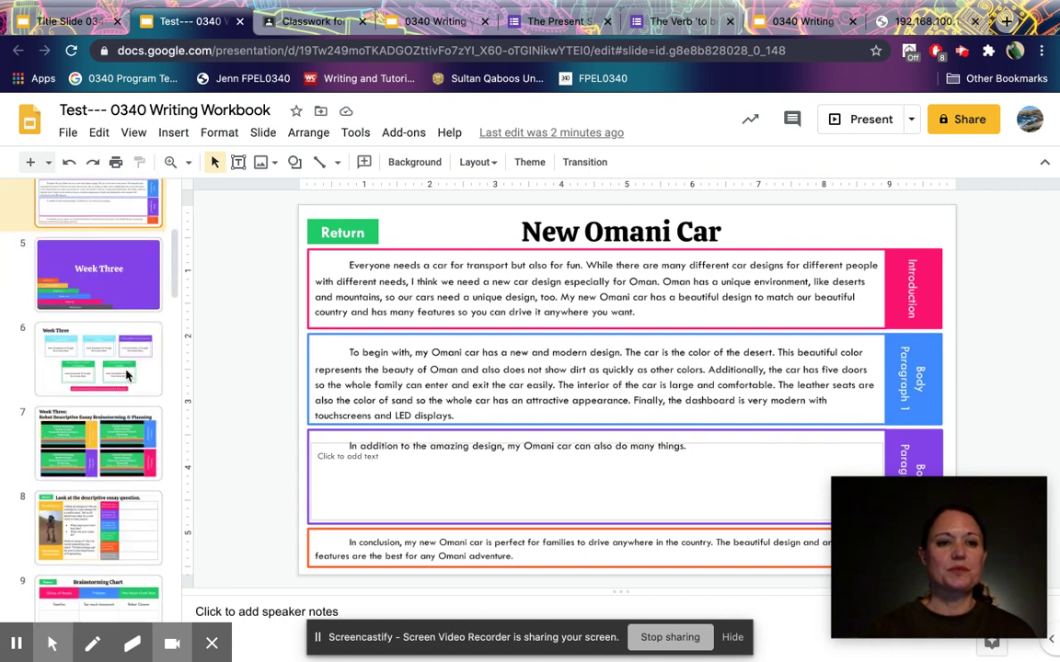
scroll(127, 374, down, 2)
click(89, 407)
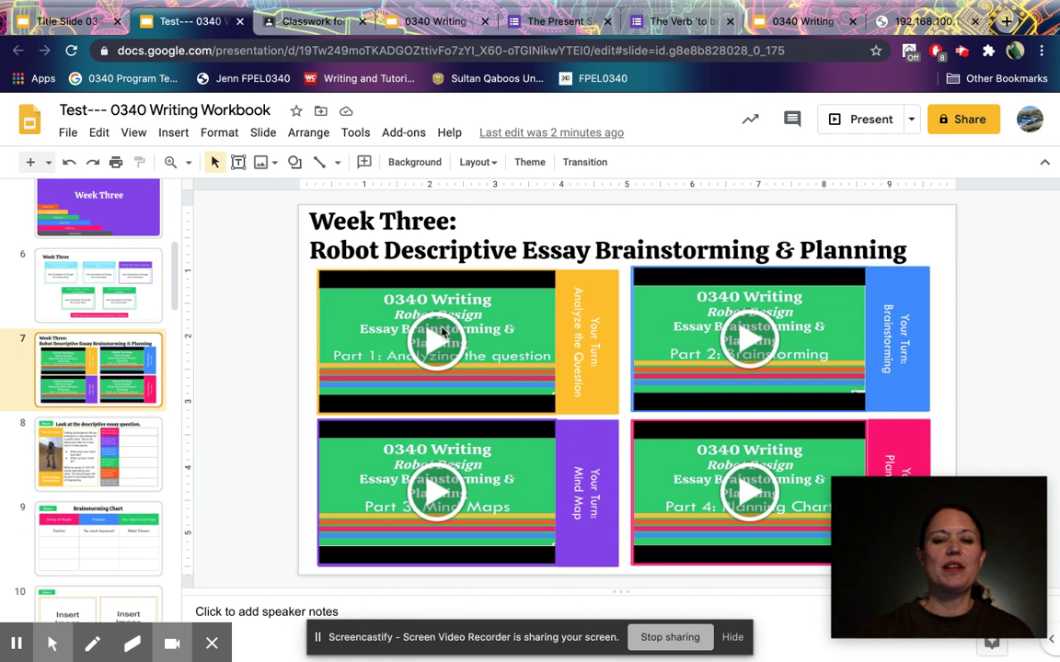
Briefly play and then pause the slide's first brainstorming video.
click(443, 332)
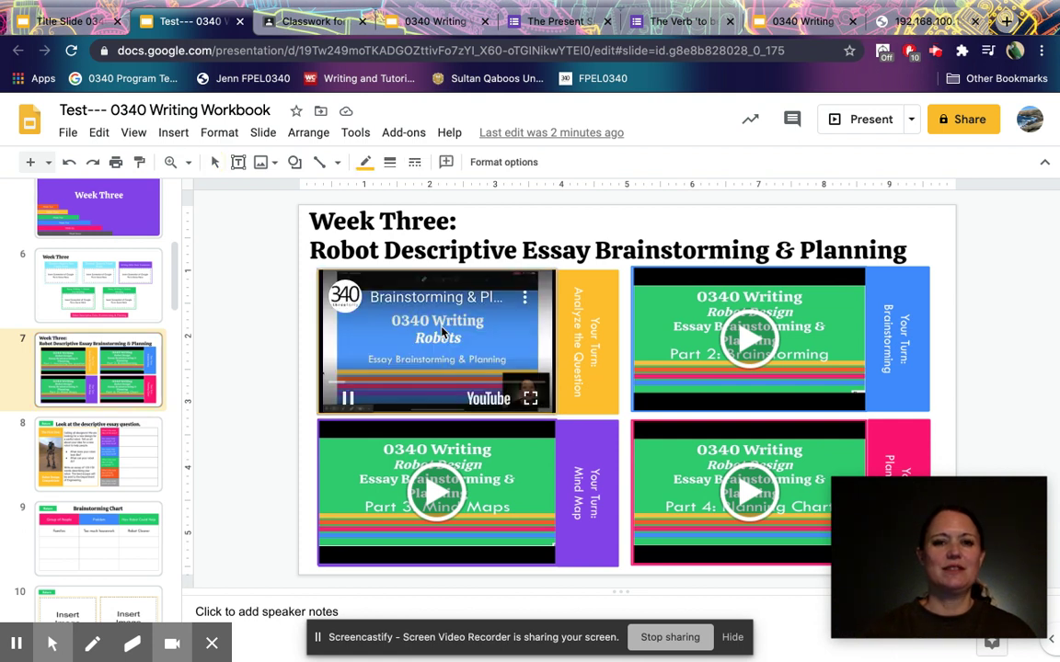
click(348, 401)
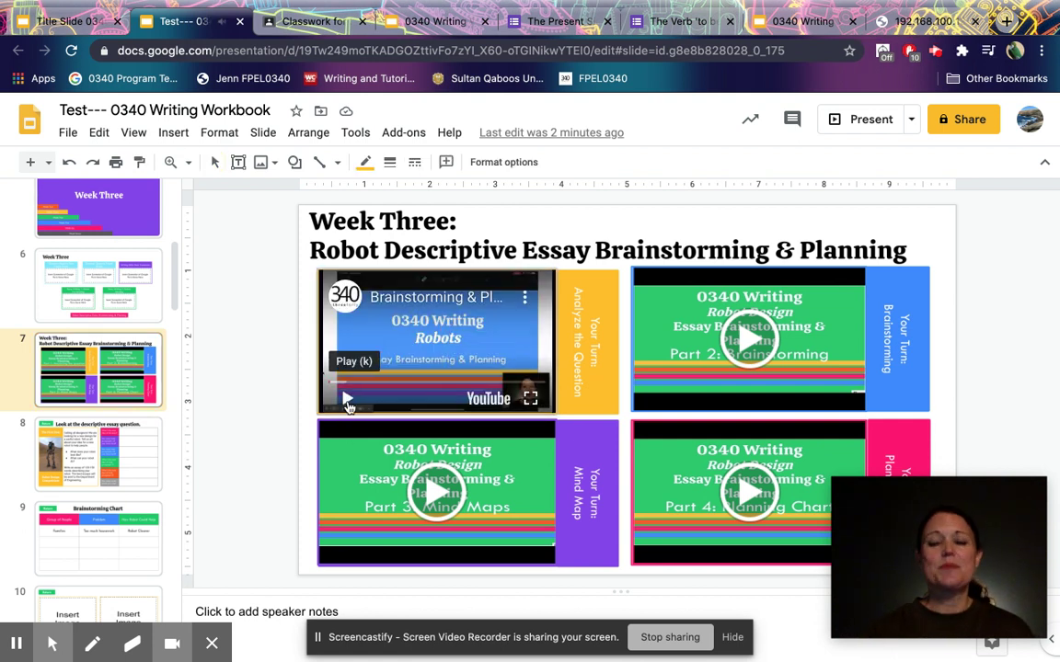
scroll(92, 432, down, 3)
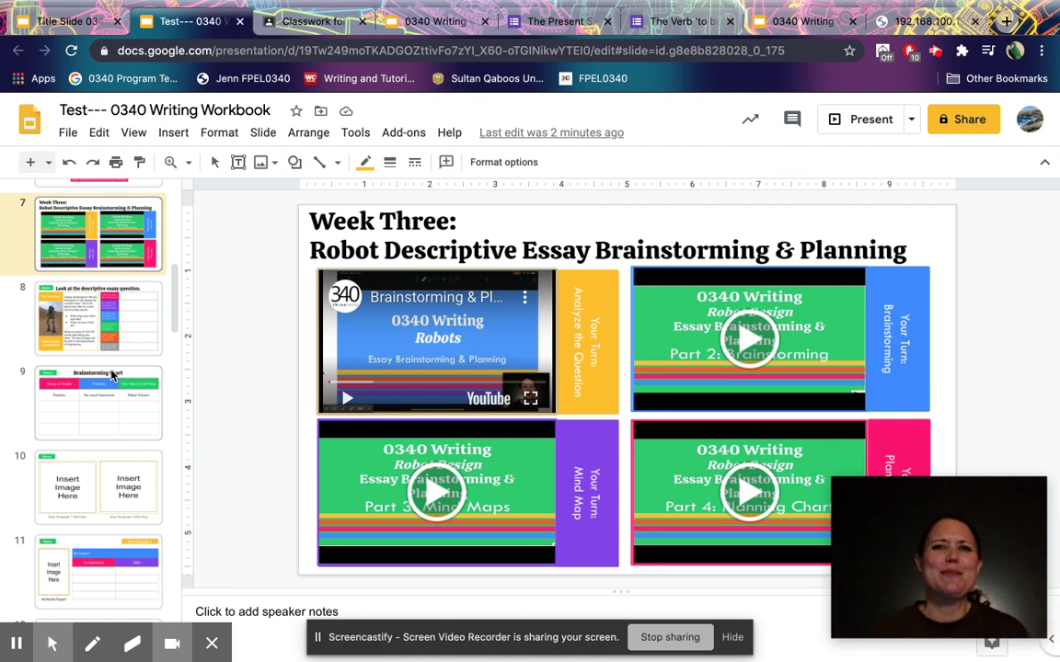
click(41, 23)
Advance the preview to the final 'Questions? Problems? Talk to your teacher!' slide.
key(Right)
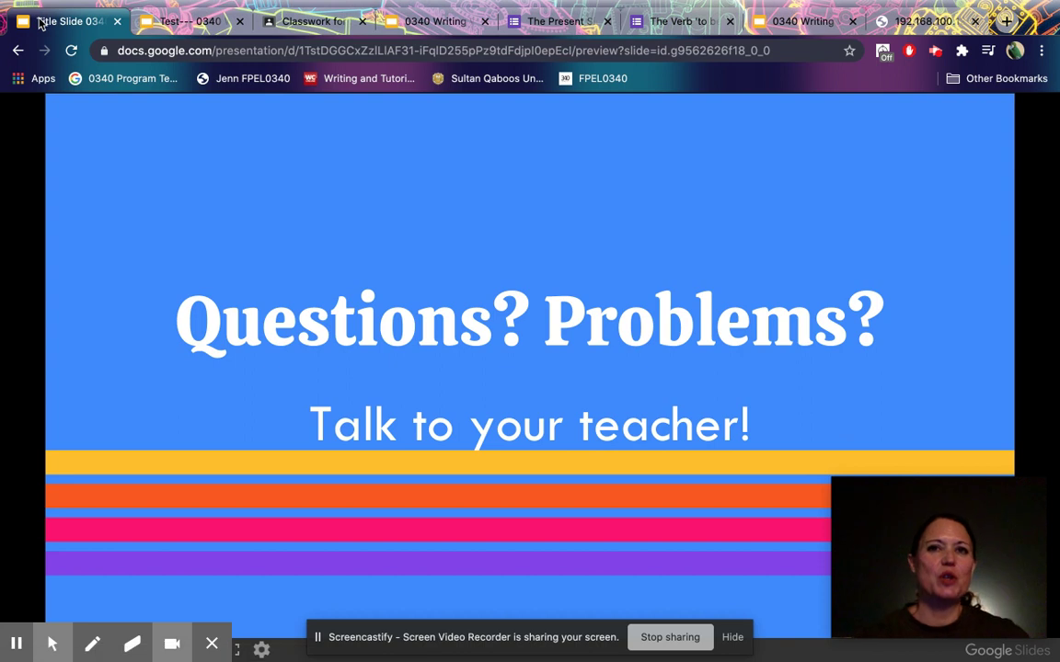